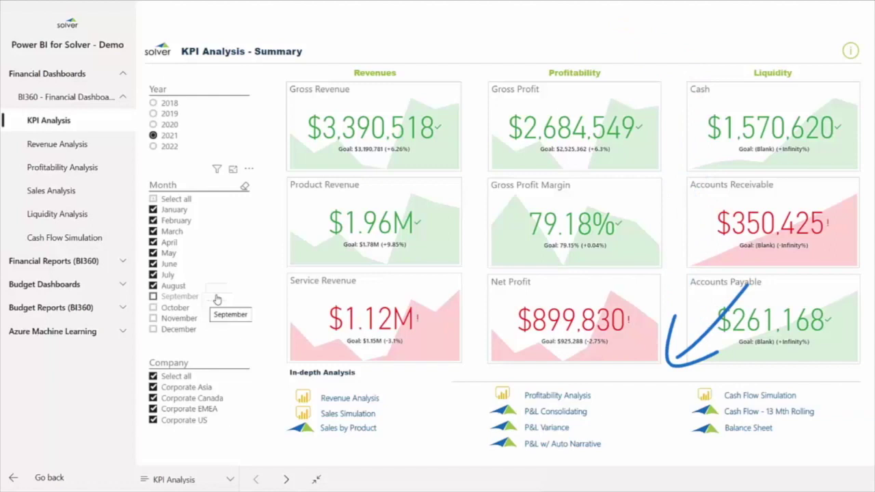
Step: Add September to the Month slicer and deselect Corporate Asia, Canada and EMEA
click(153, 296)
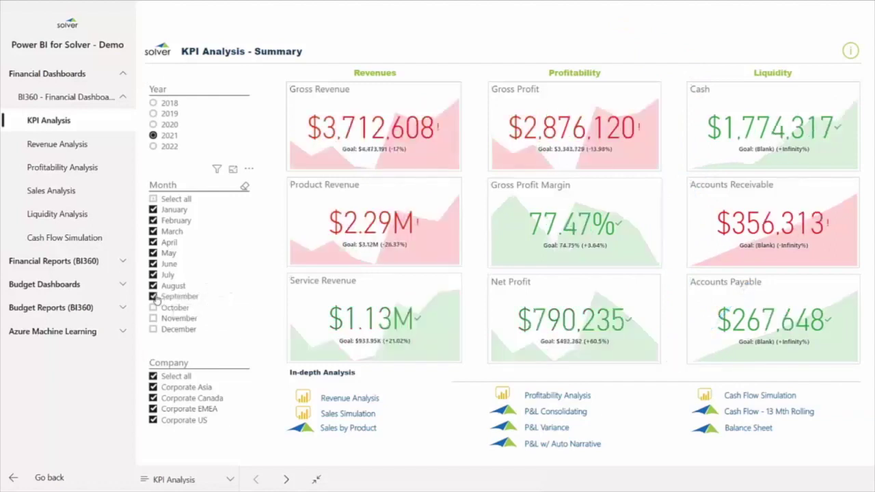
click(153, 387)
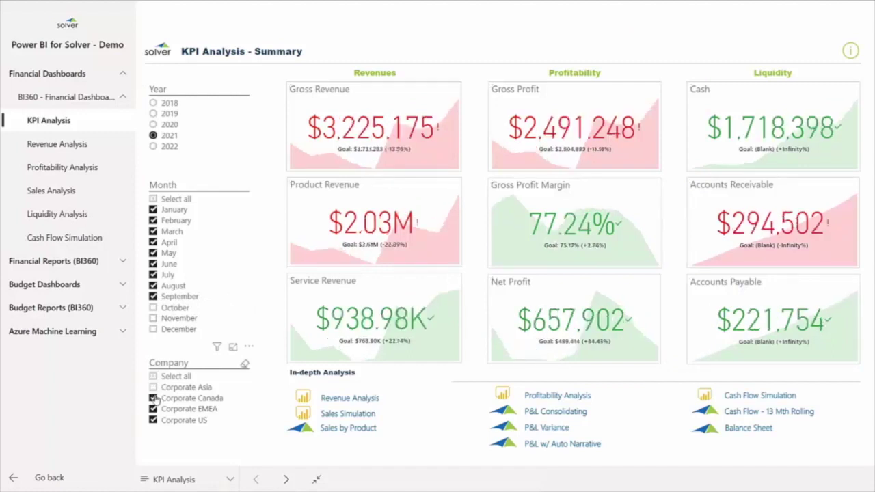
click(154, 398)
click(154, 408)
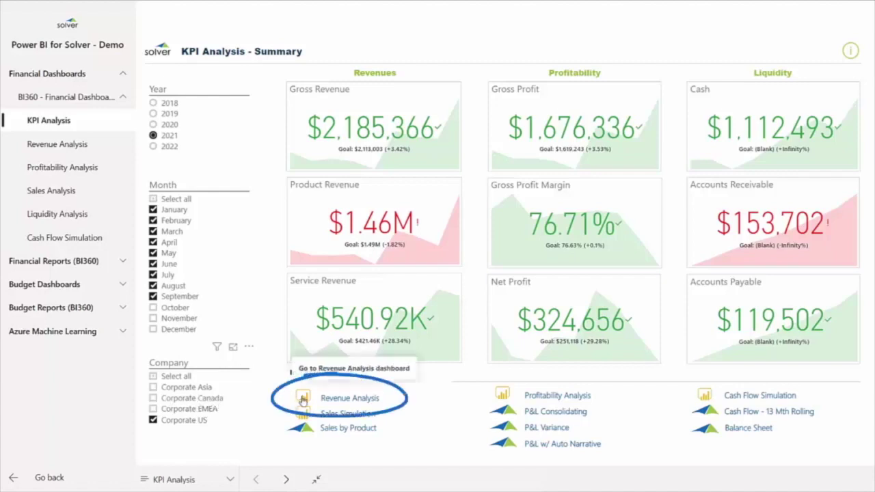
Step: Open the Revenue Analysis dashboard and cross-filter it to the Product Revenue row
click(303, 400)
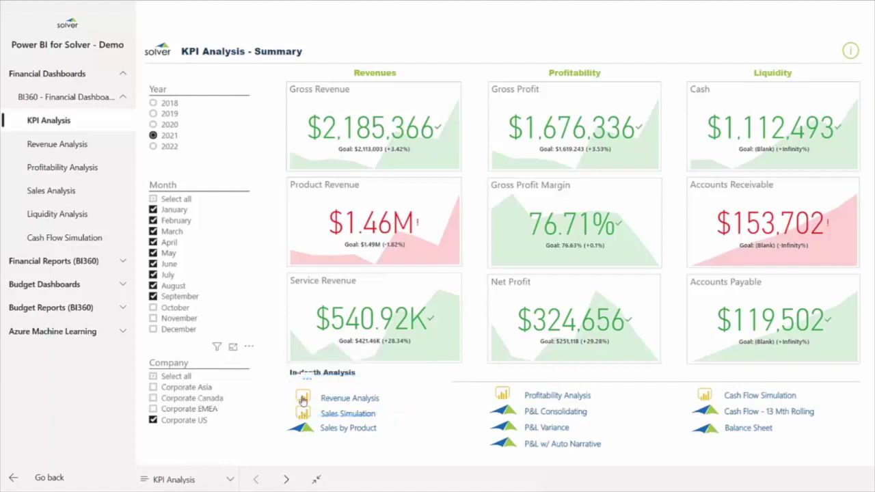
mouse_move(302, 400)
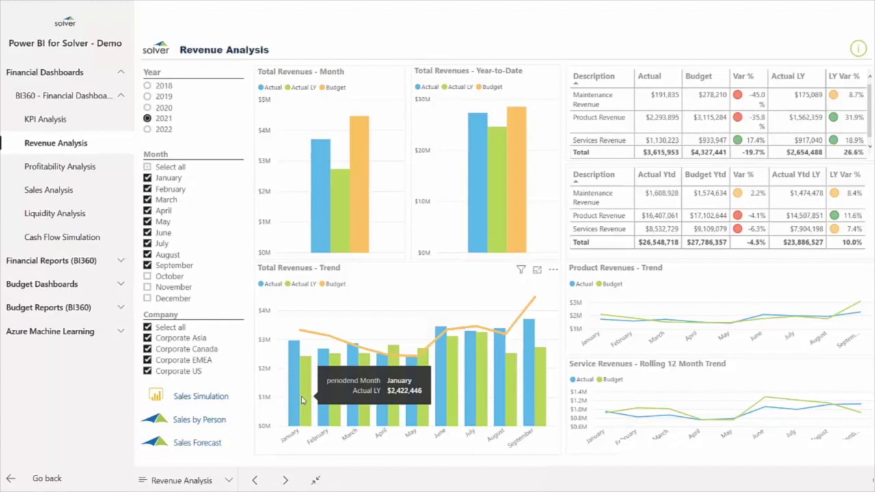
click(586, 129)
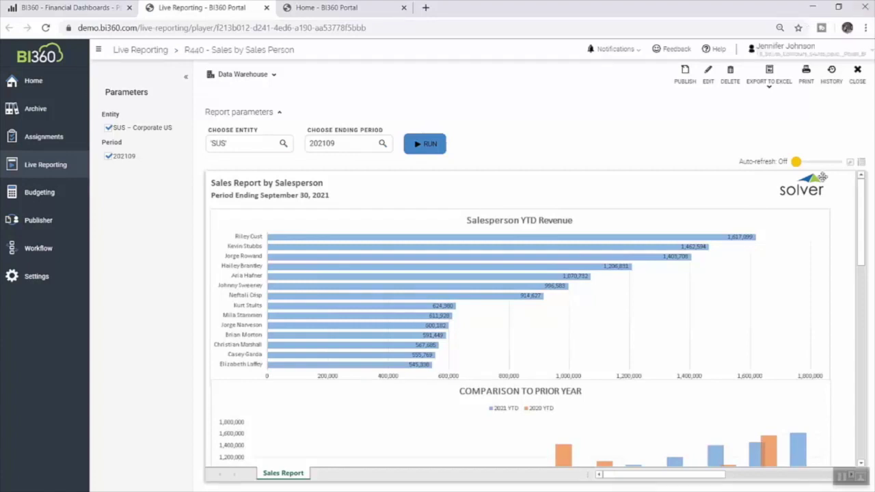
Step: Show the sales report full screen and drill the first salesperson's Jan-21 revenue into its transactions
click(850, 162)
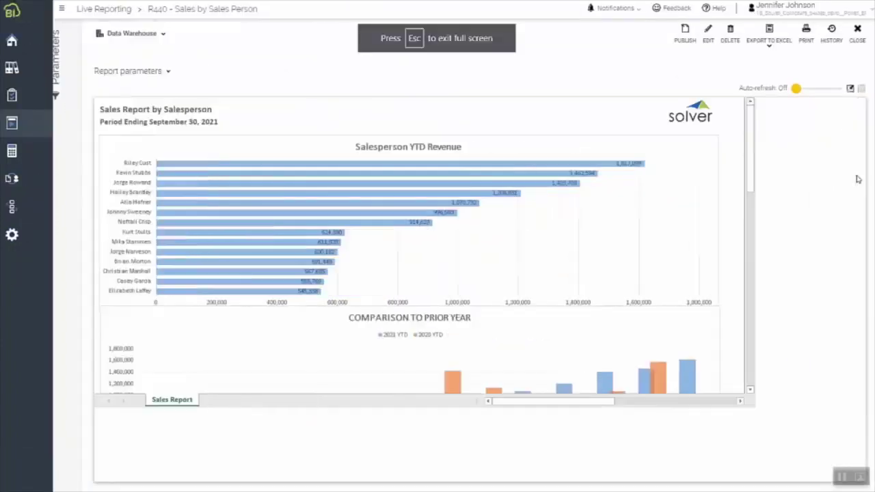
drag(863, 176, 864, 247)
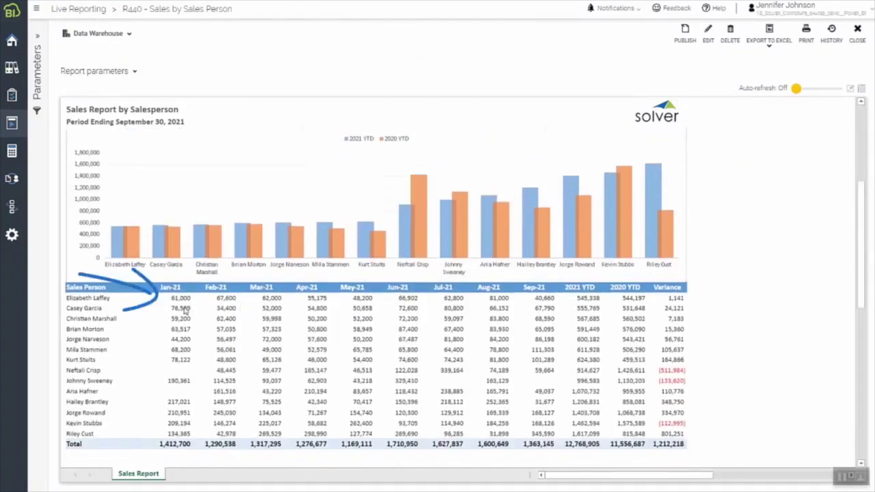
click(182, 302)
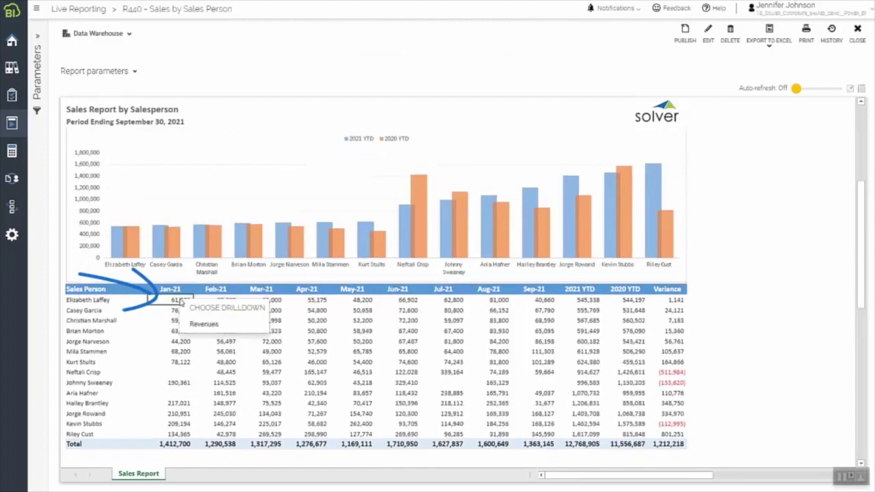
click(192, 327)
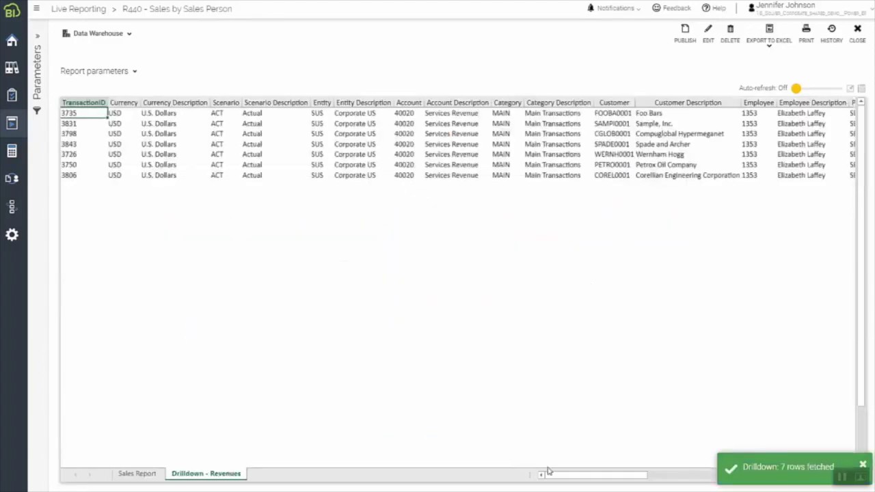
drag(549, 472, 573, 476)
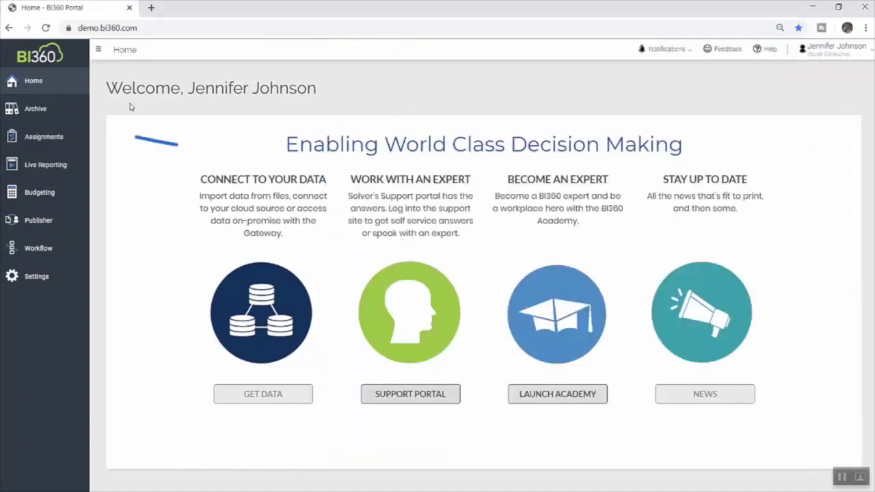
Step: Open archived report R100 - P&L - Modern and show drilldown options for Product Revenue YTD actual
click(66, 111)
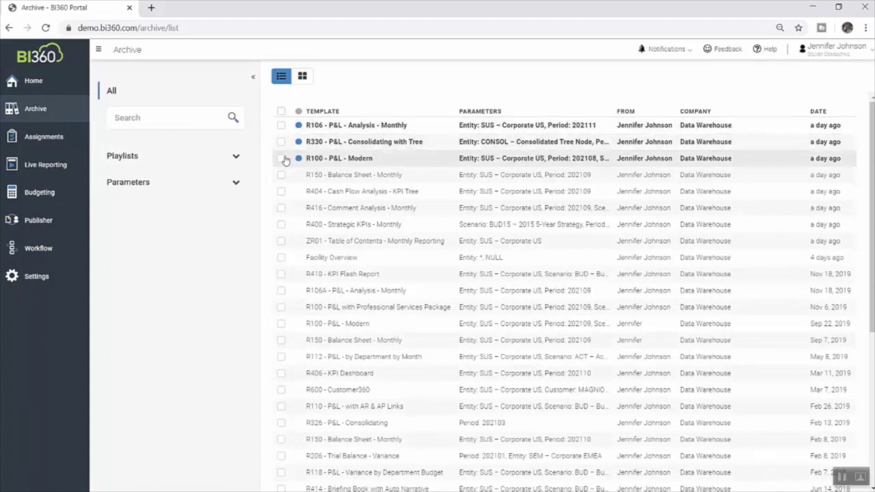
click(284, 160)
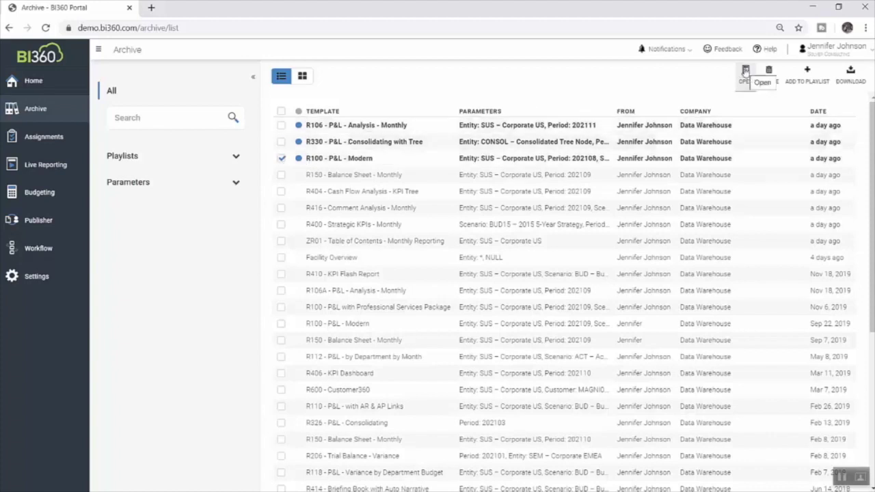
click(744, 73)
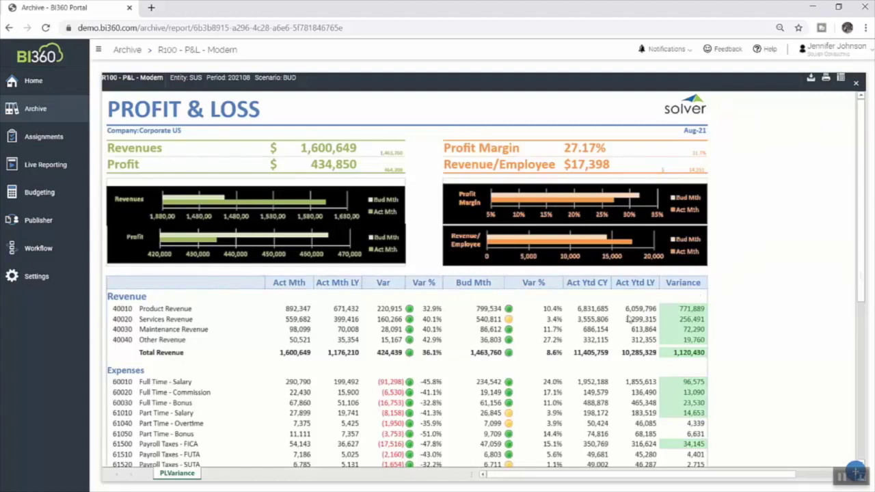
click(588, 312)
click(588, 314)
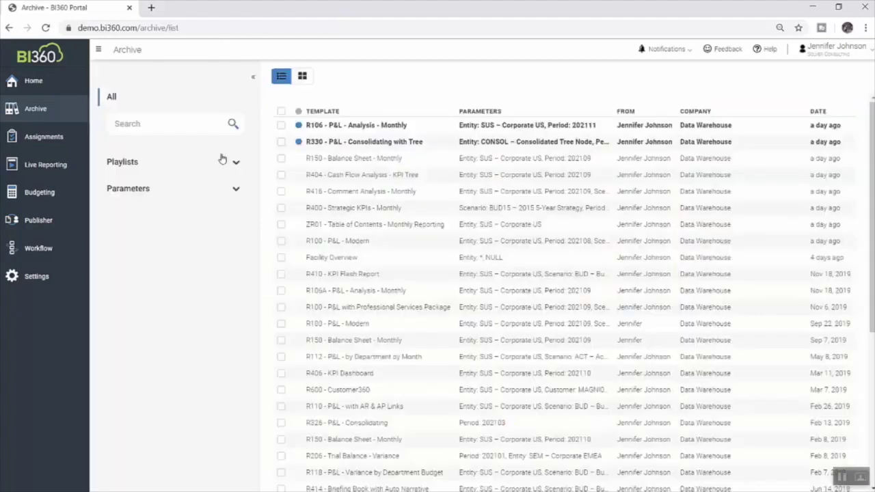
Step: Expand Playlists and select the Monthly Presentation playlist
click(219, 164)
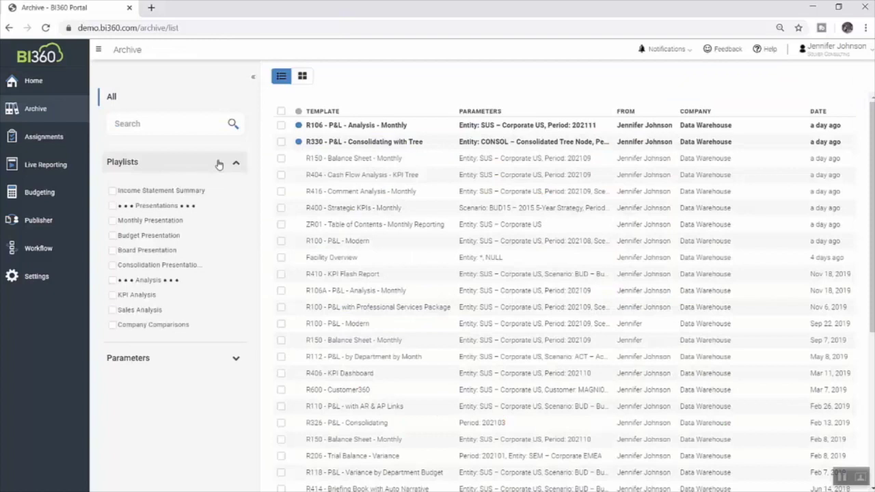
click(113, 221)
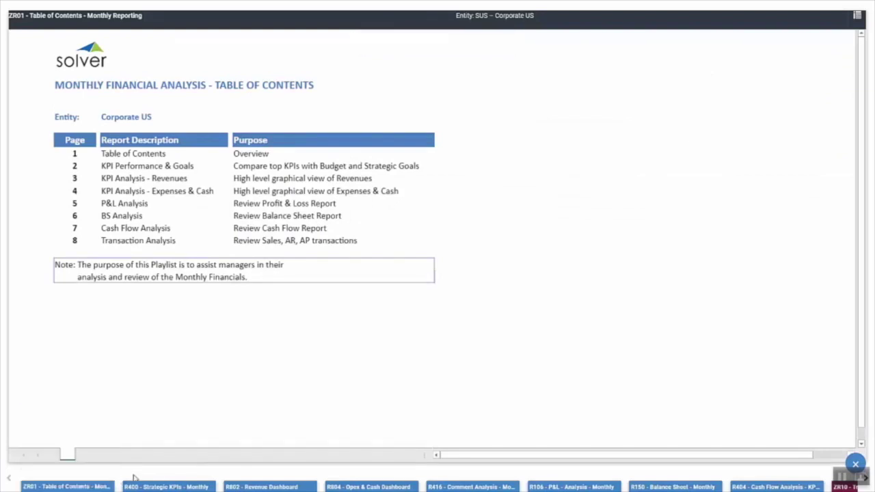
Step: Move to R400 - Strategic KPIs and R150 - Balance Sheet, then show September cash drilldown options
mouse_move(266, 478)
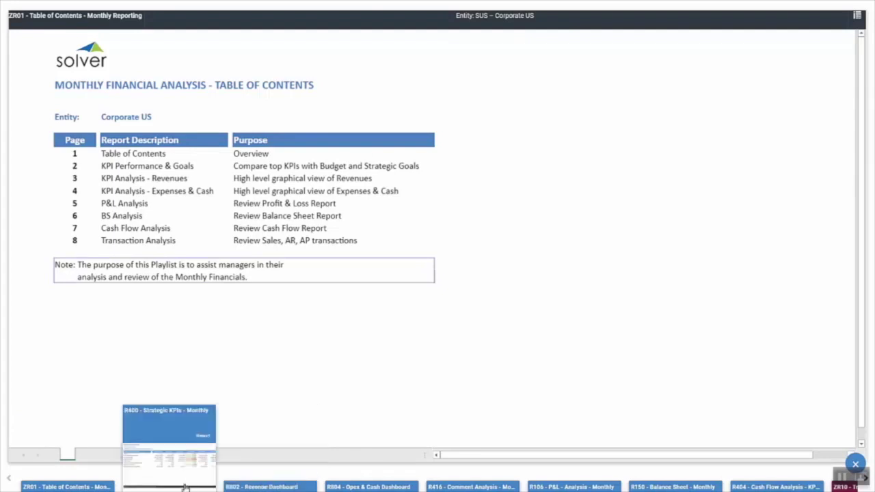
click(175, 472)
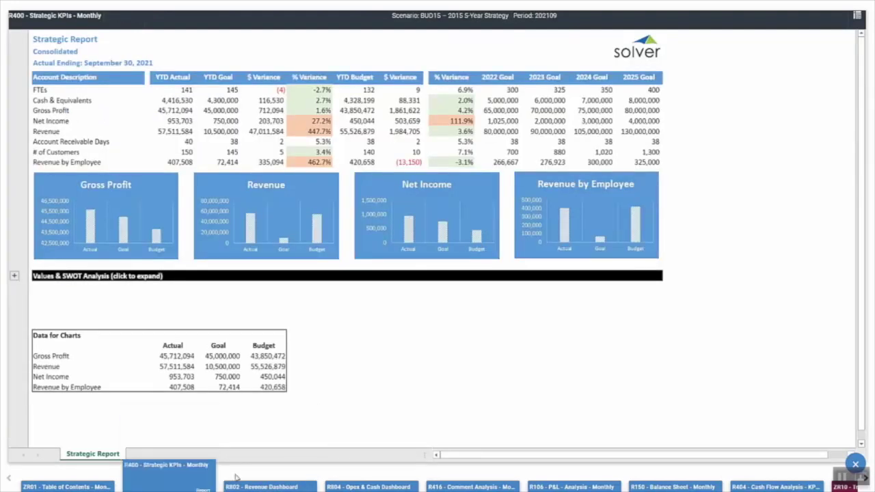
click(686, 487)
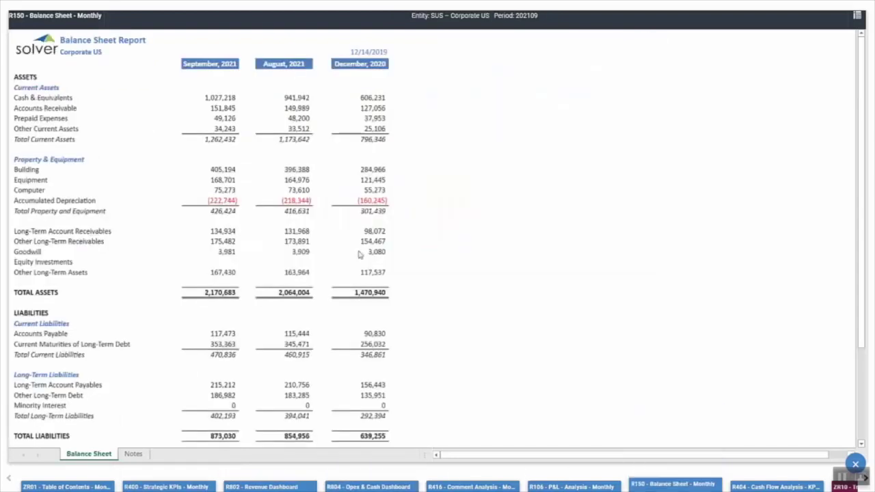
click(212, 101)
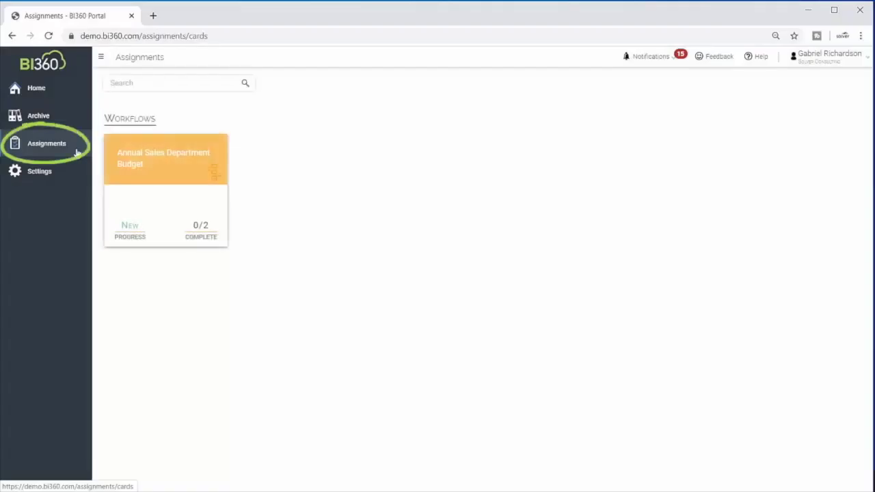
Step: Enter the Annual Sales Department Budget workflow and open its B210 - Other Expenses form
mouse_move(136, 201)
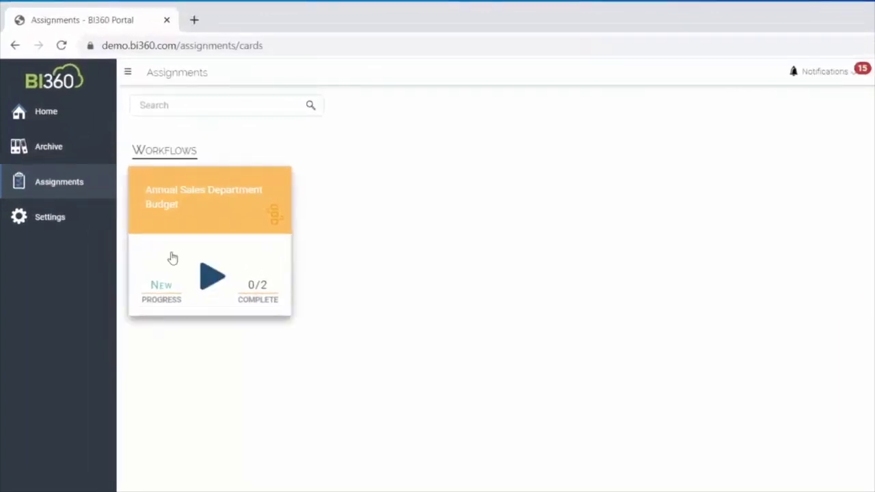
click(216, 287)
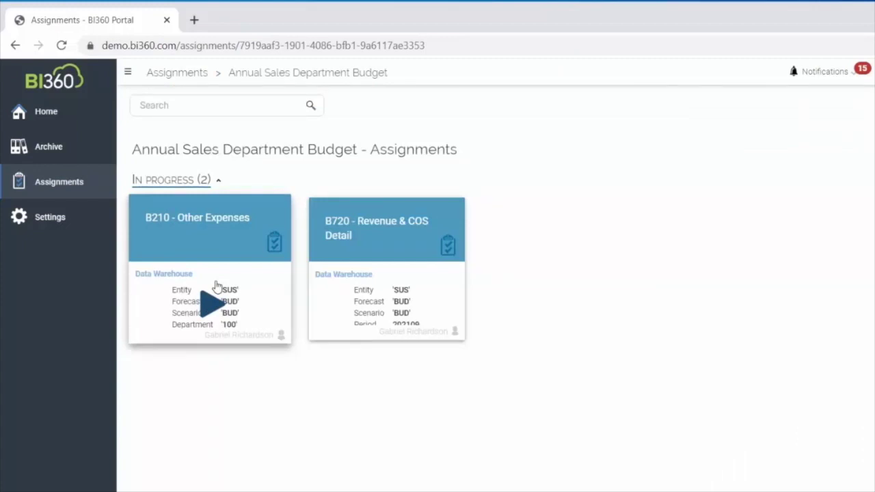
click(216, 287)
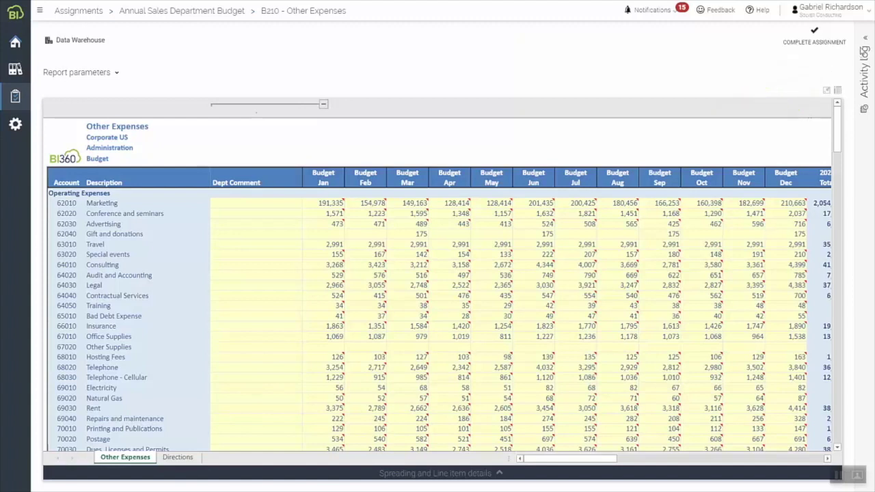
Step: Post an Activity Log comment explaining the 15% Marketing increase for additional trade shows
click(865, 48)
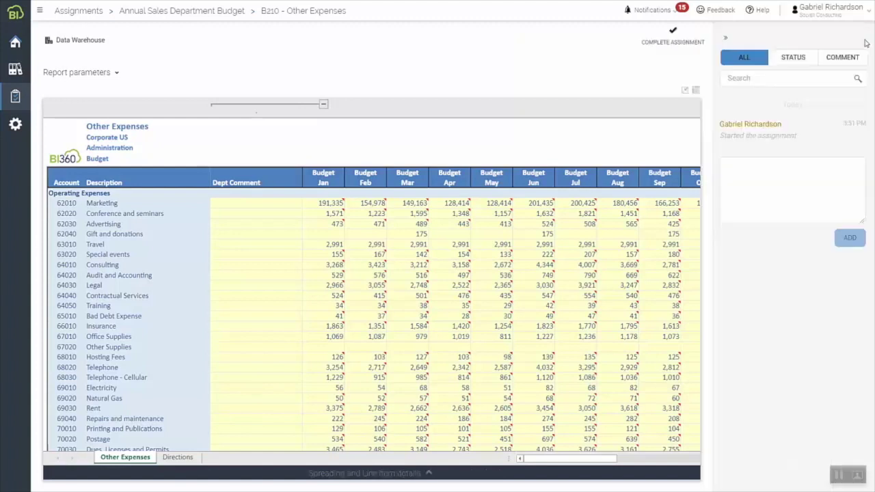
click(770, 171)
text(Increasing Marketing expense 15% to account for additional trade shows that have been scheduled in the upcoming year.)
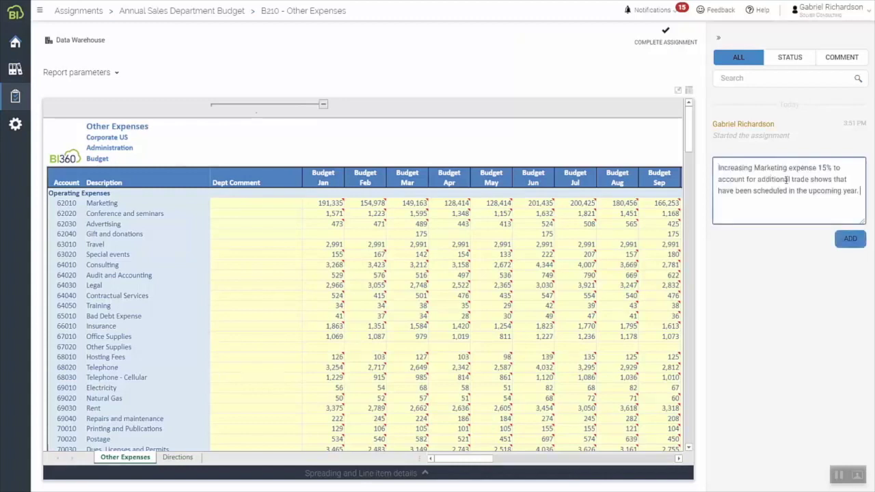
click(846, 238)
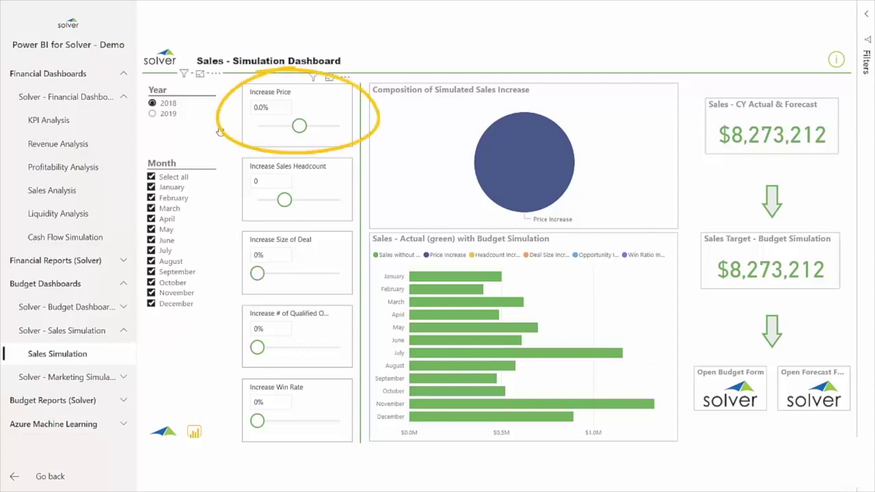
Step: Set simulation sliders to price 15%, deal size 5%, qualified opportunities 20%, win rate 15%
drag(301, 131, 308, 132)
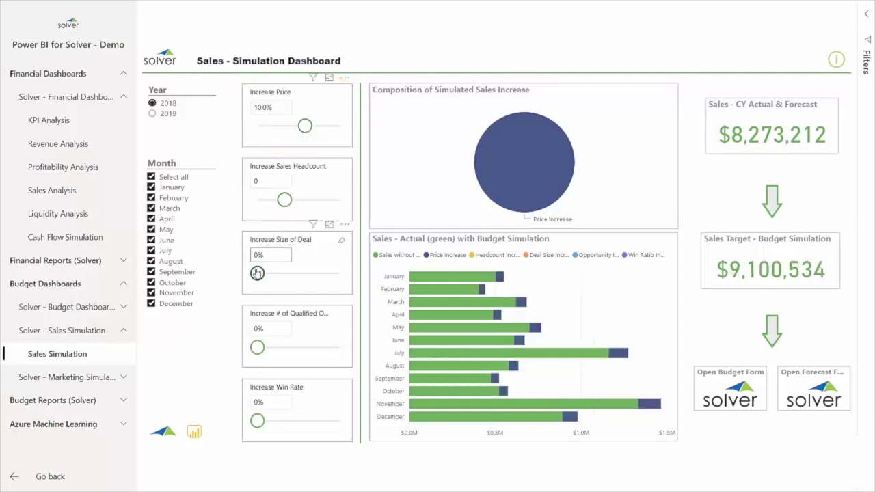
drag(257, 273, 266, 273)
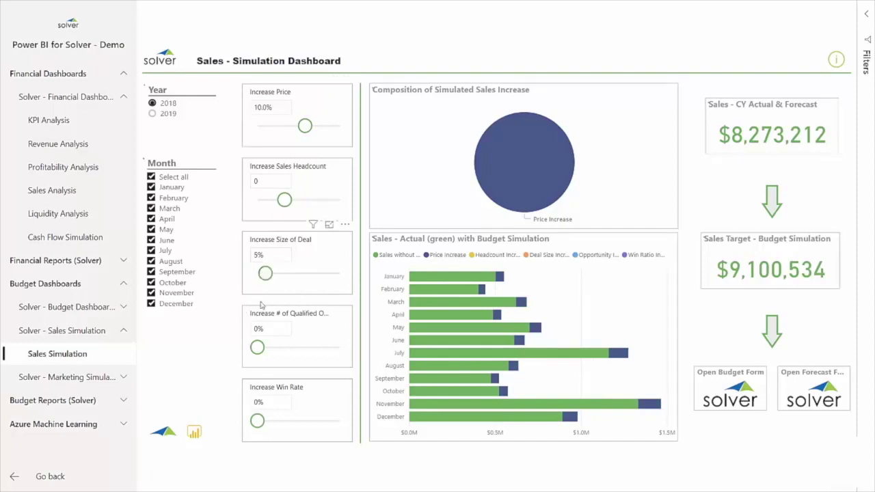
drag(257, 348, 274, 348)
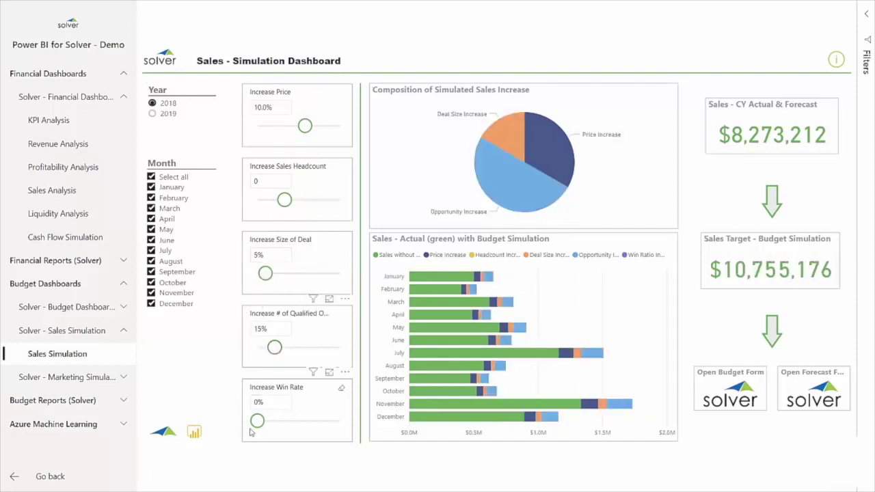
drag(257, 422, 272, 422)
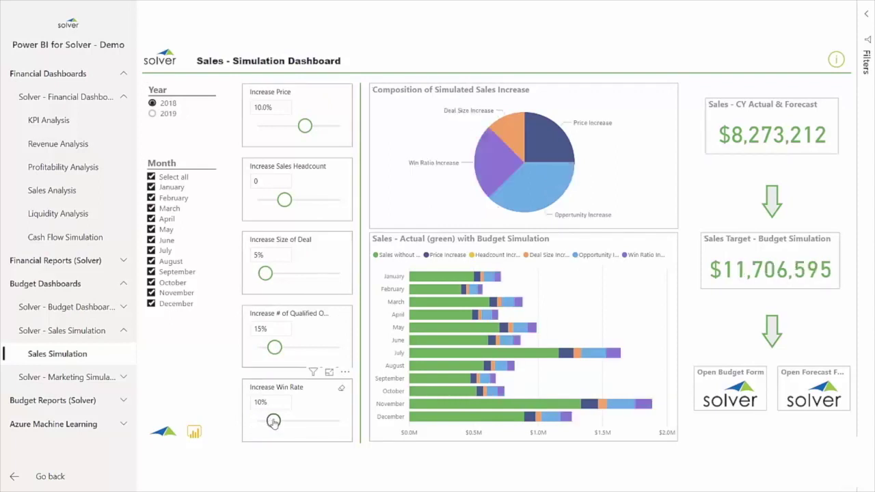
drag(274, 422, 280, 422)
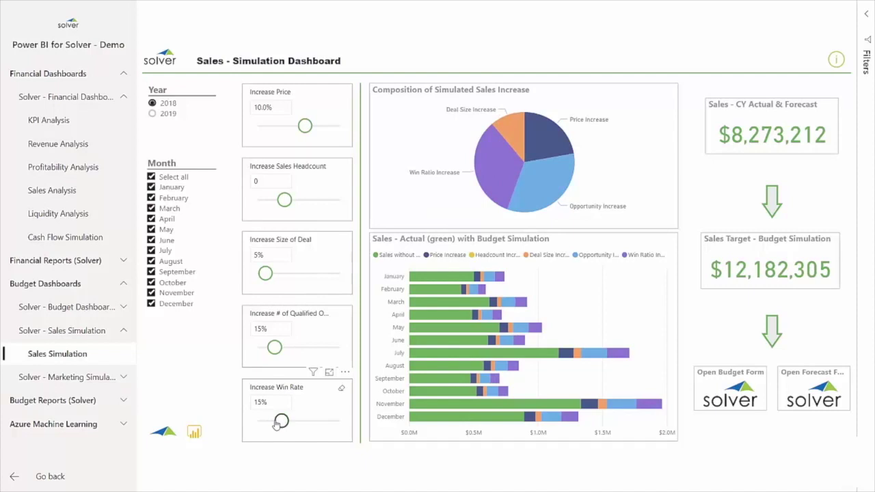
drag(274, 347, 281, 351)
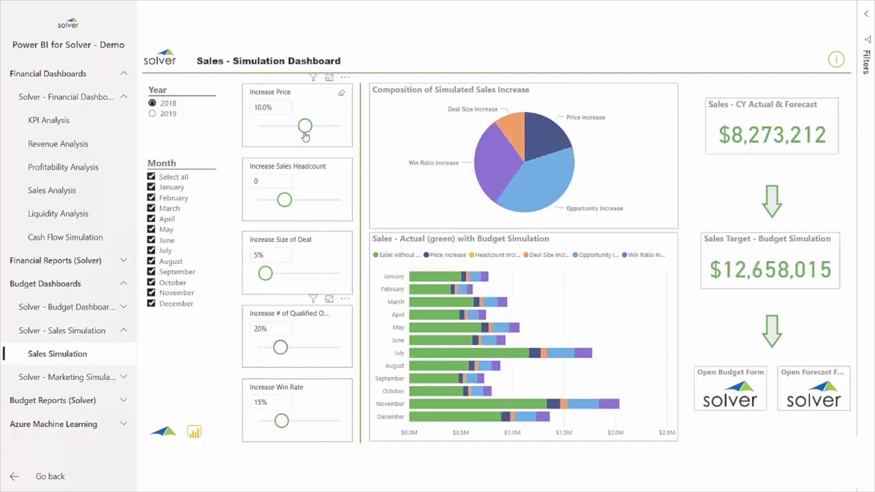
drag(305, 133, 308, 127)
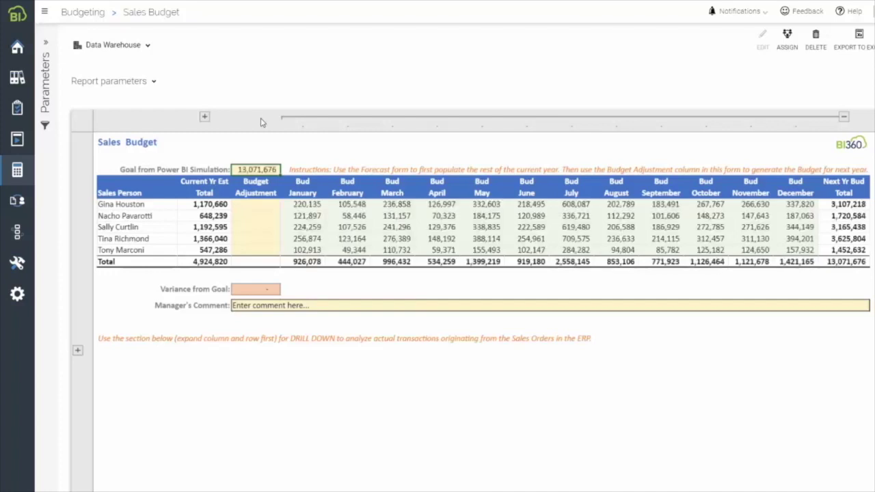
Step: Enter Budget Adjustment values of 10 for the first salesperson and -5 for the fourth
click(259, 208)
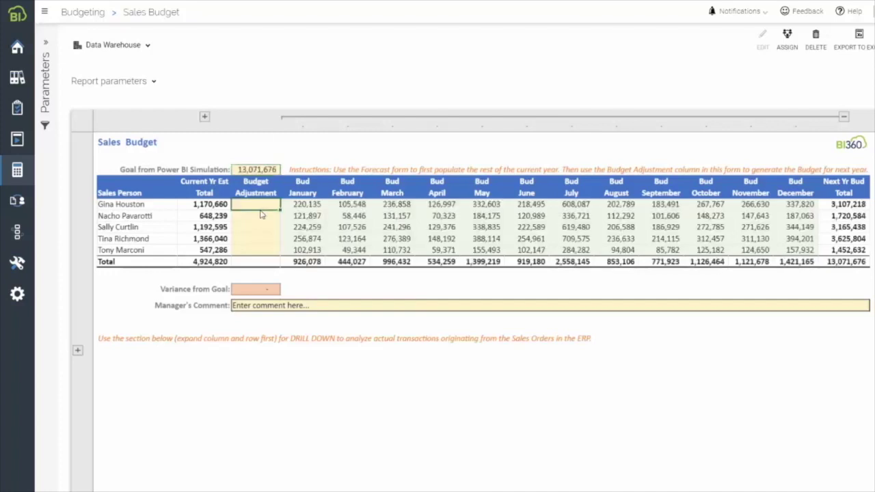
text(10)
key(Return)
key(Down)
key(Down)
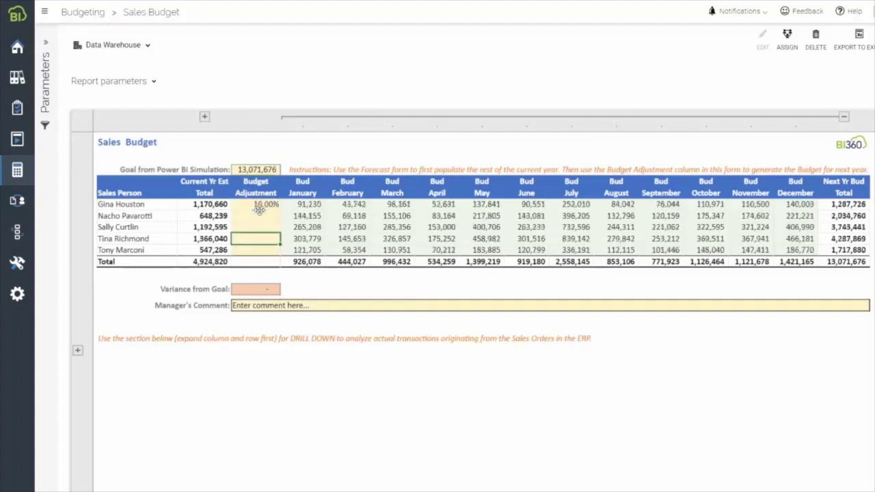
text(-5)
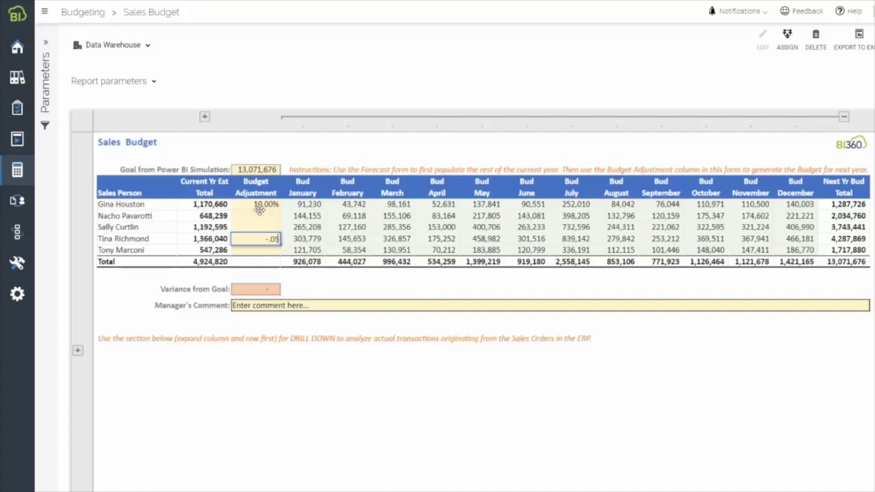
key(Return)
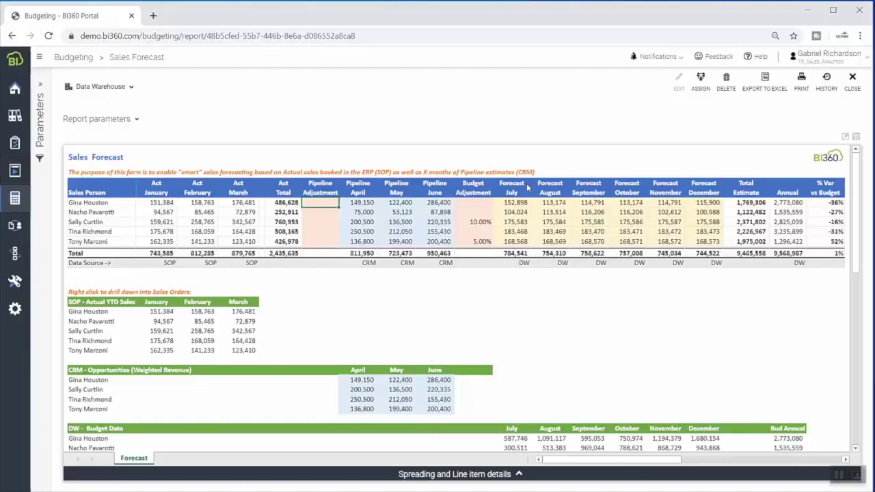
Step: Enter pipeline adjustments of 5% for the first salesperson and 2.5% for the third
text(5)
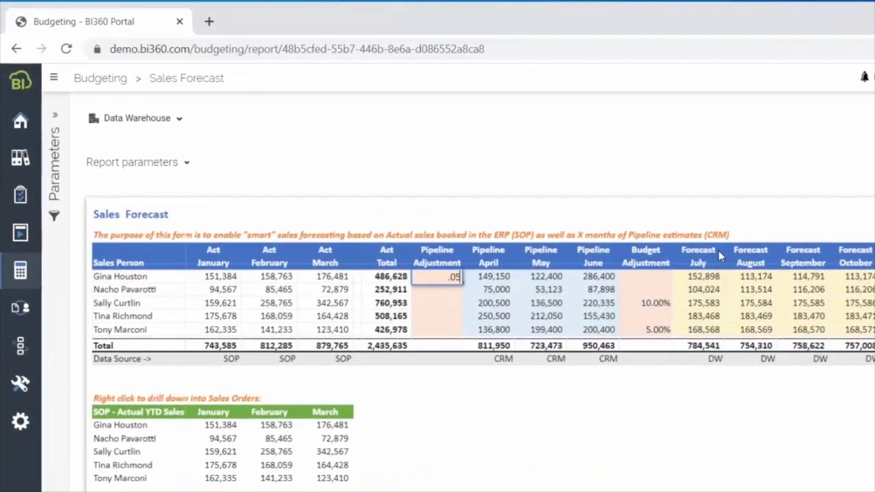
key(Return)
key(Return)
text(2.5)
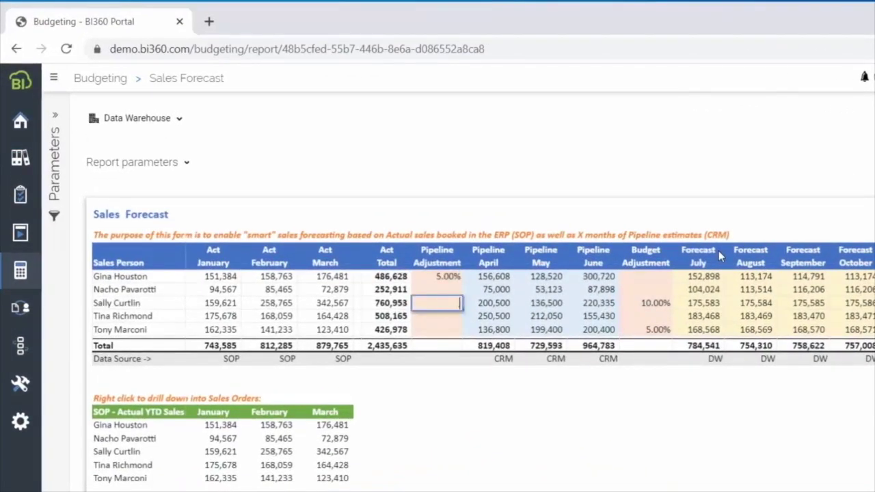
key(Return)
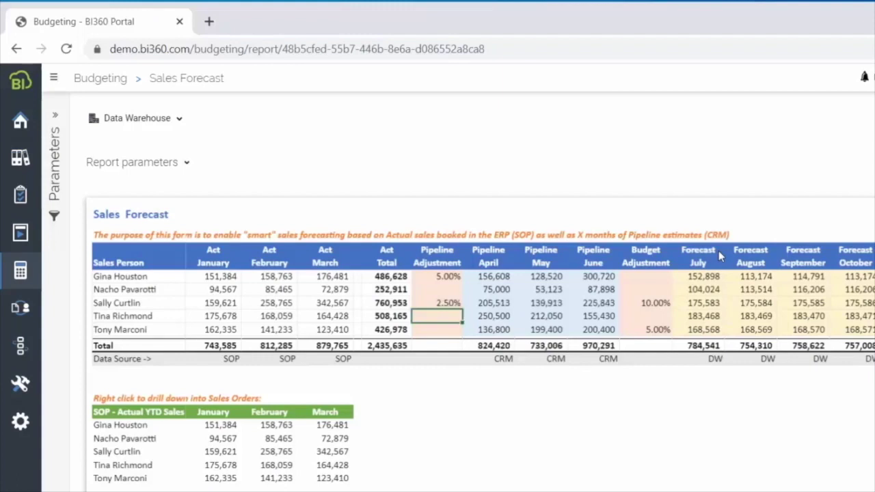